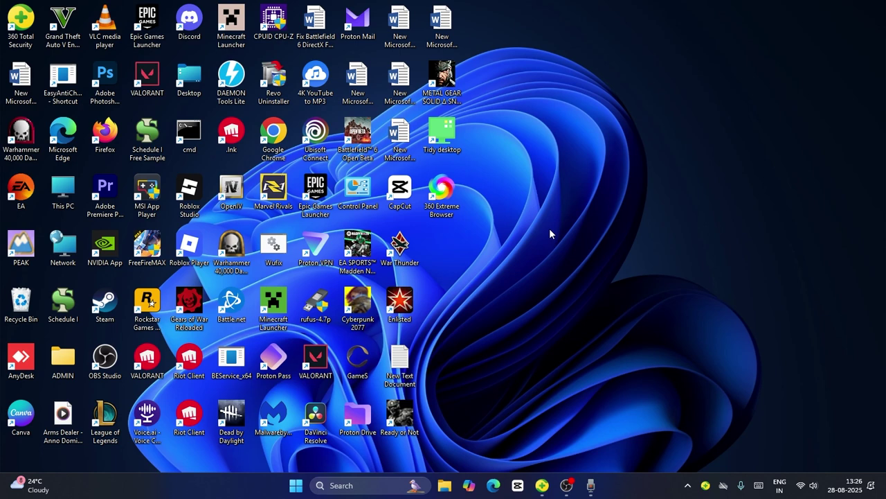
# - Open the 360 Total Security main window, then minimize it
pyautogui.click(542, 484)
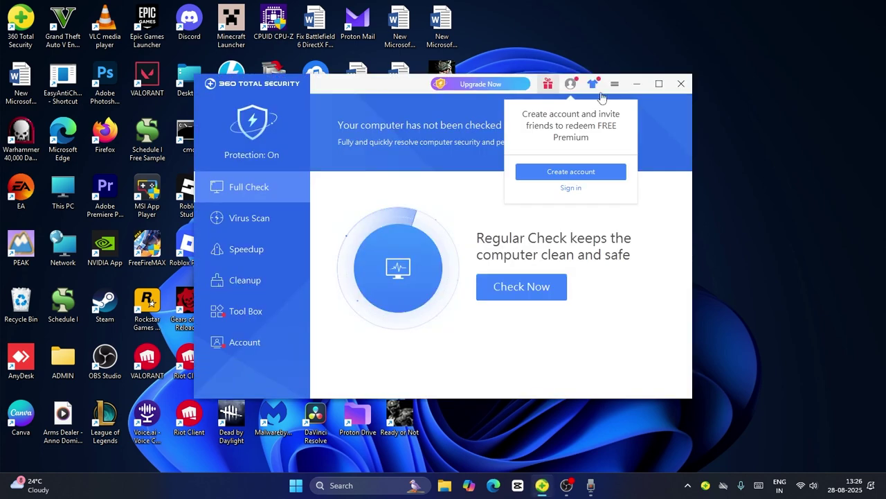
pyautogui.click(636, 83)
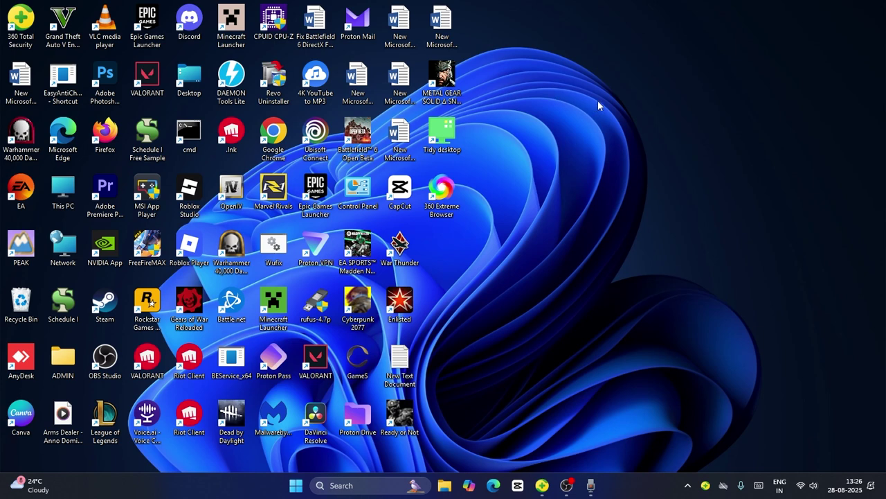
# - Find 'control panel' through Windows search and open Control Panel
pyautogui.click(357, 485)
pyautogui.write('control panel')
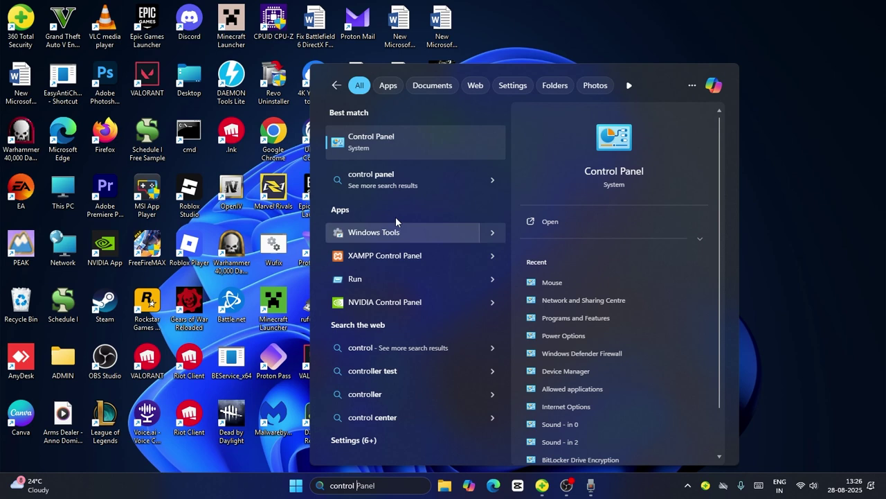
pyautogui.click(388, 142)
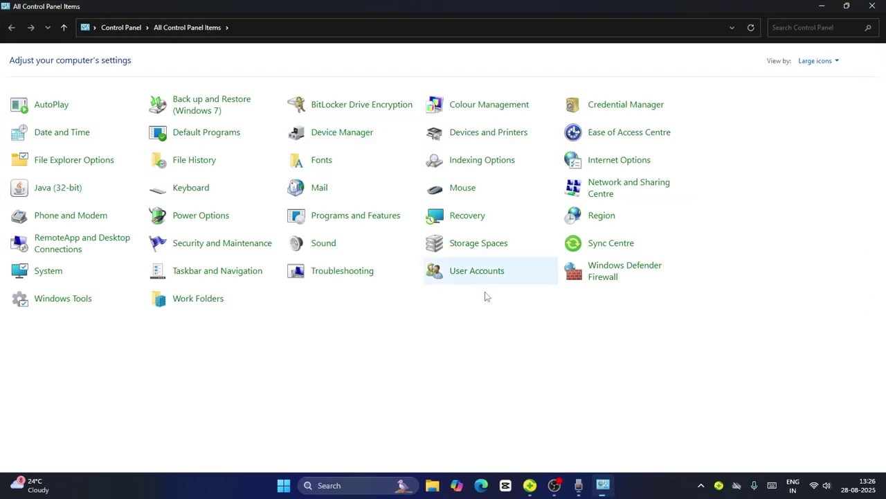
# - Switch Control Panel to Category view and select 360 Total Security under Uninstall a program
pyautogui.click(837, 61)
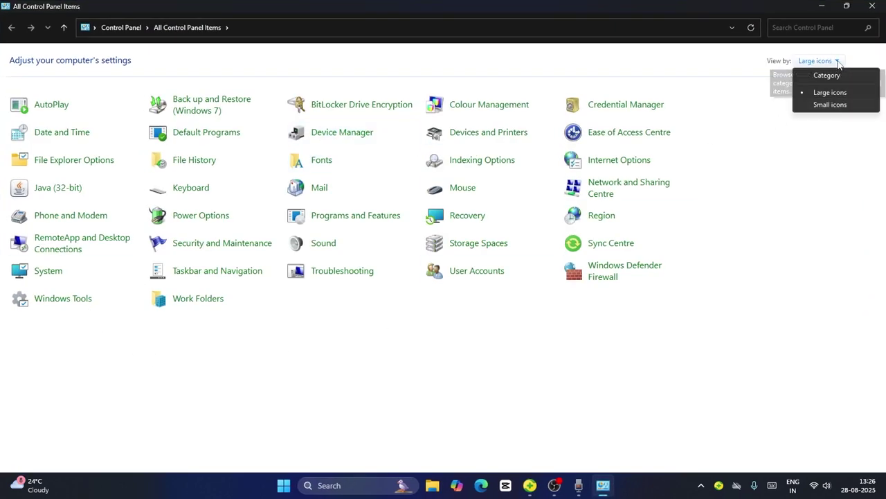
pyautogui.click(828, 75)
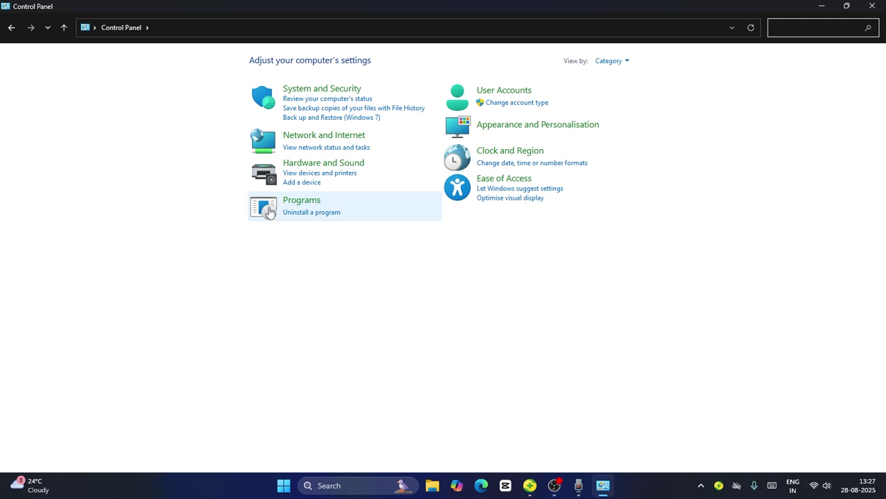
pyautogui.click(312, 213)
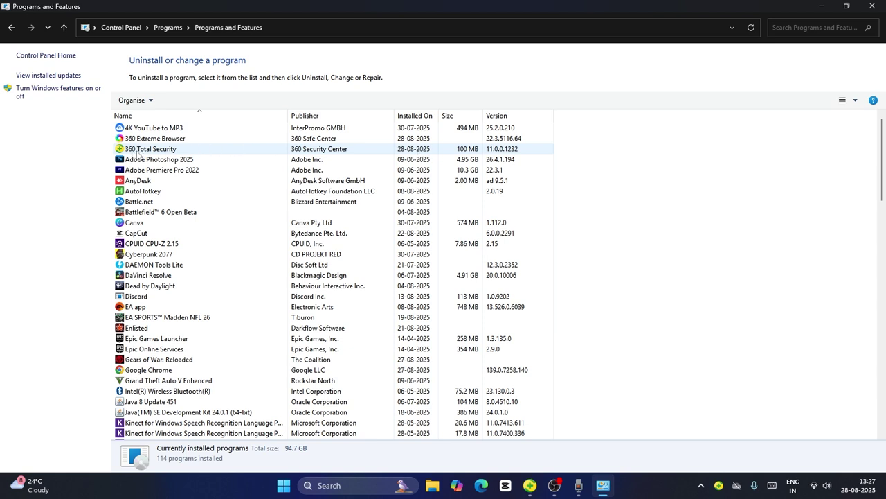
pyautogui.click(167, 151)
# - Close Programs and Features and bring up Google Chrome
pyautogui.click(872, 7)
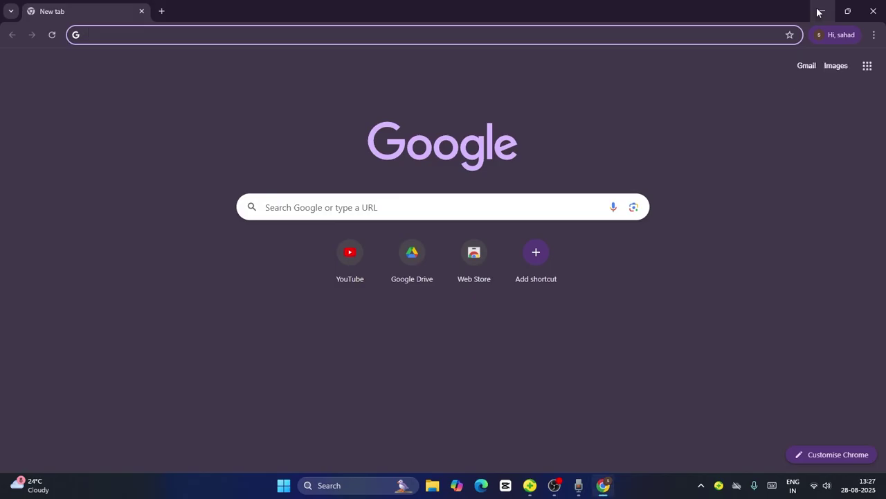
pyautogui.click(821, 10)
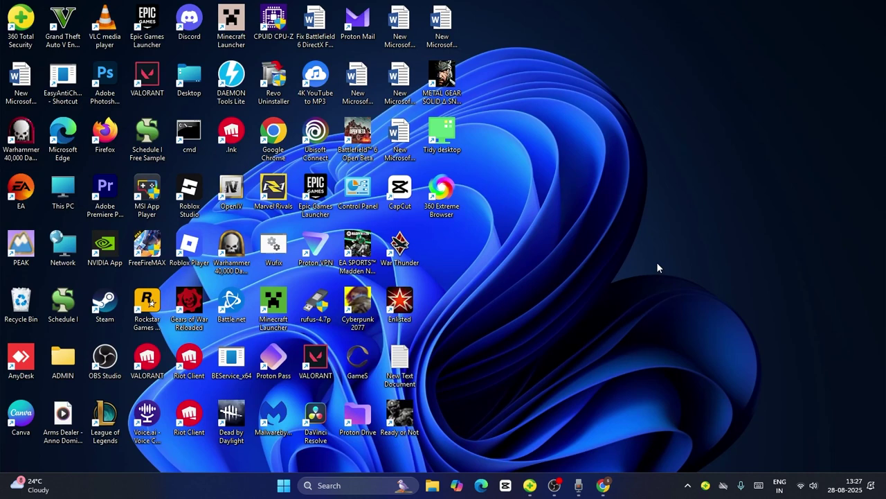
pyautogui.click(605, 485)
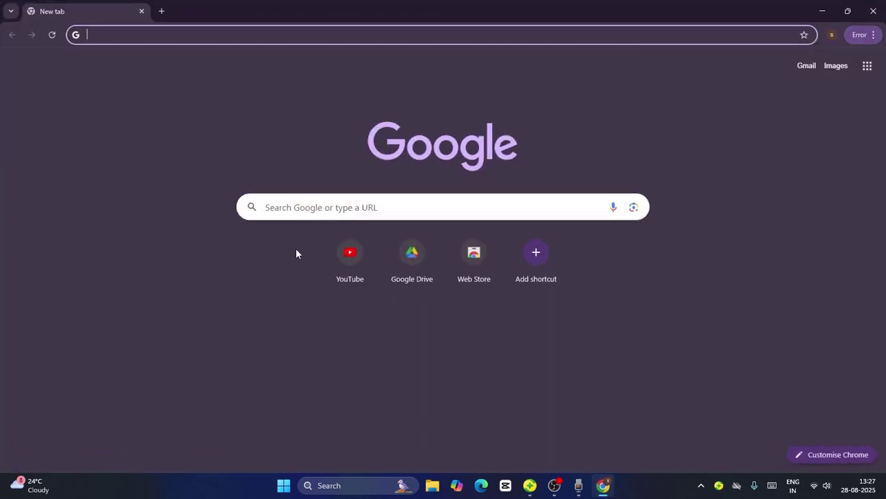
# - Search Google for 'revo uninstaller' and open revouninstaller.com
pyautogui.click(308, 206)
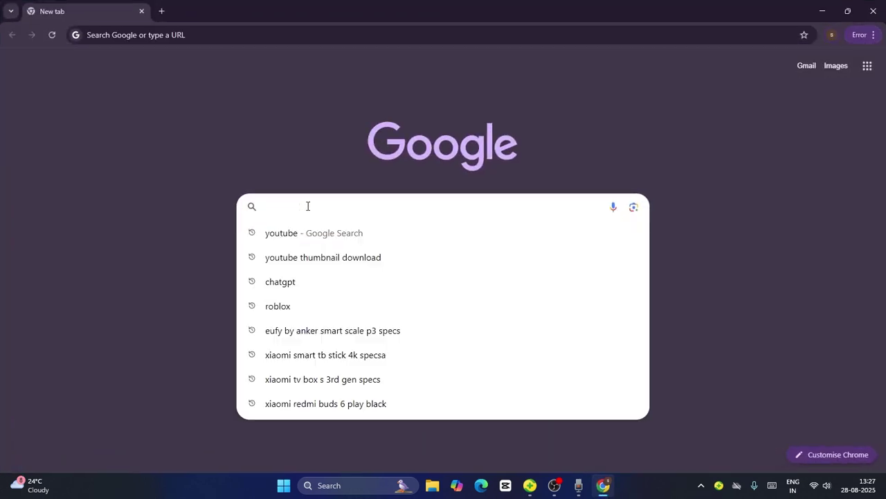
pyautogui.write('revo')
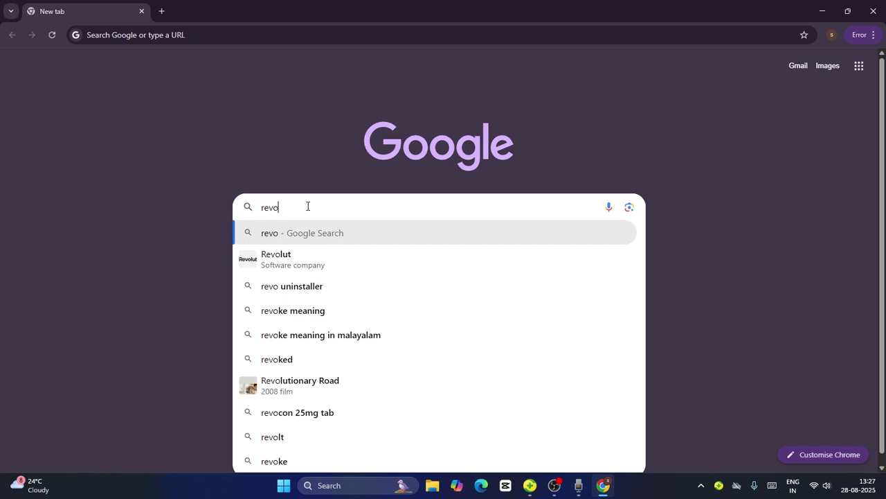
pyautogui.press('Down')
pyautogui.press('Return')
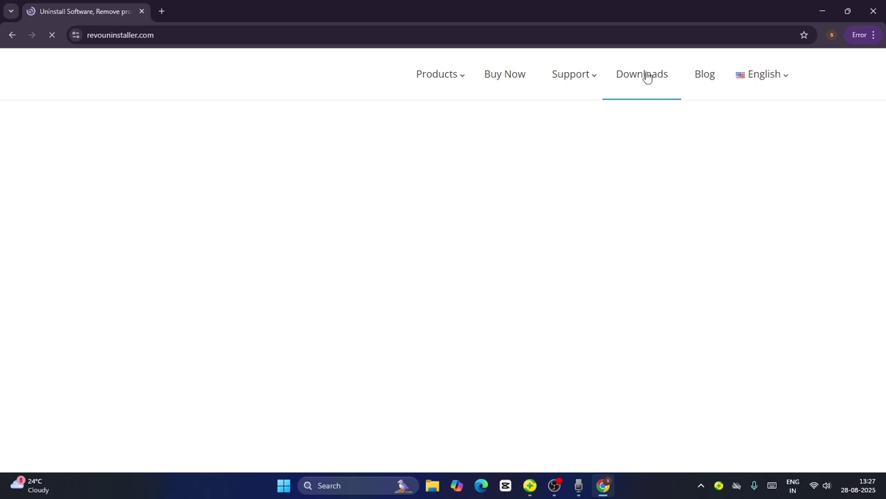
# - Briefly search Windows for 'revo', then return to Chrome and open the Revo Uninstaller Free page
pyautogui.click(823, 12)
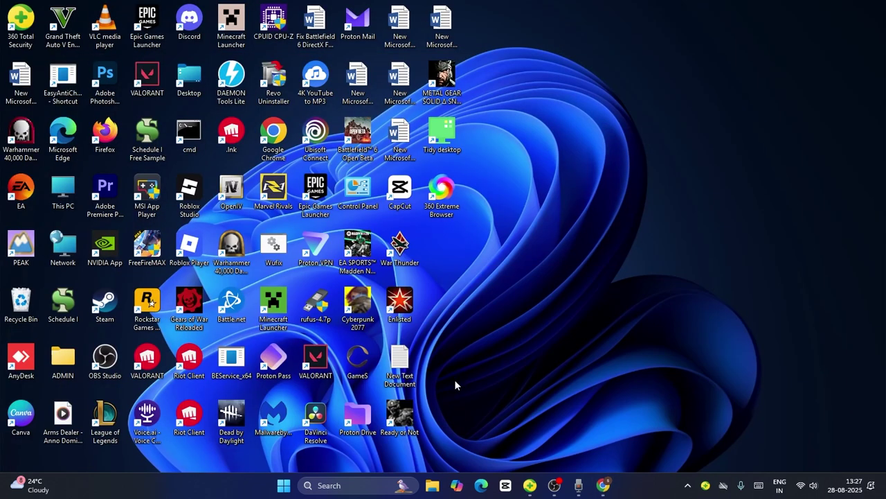
pyautogui.click(335, 489)
pyautogui.write('revo')
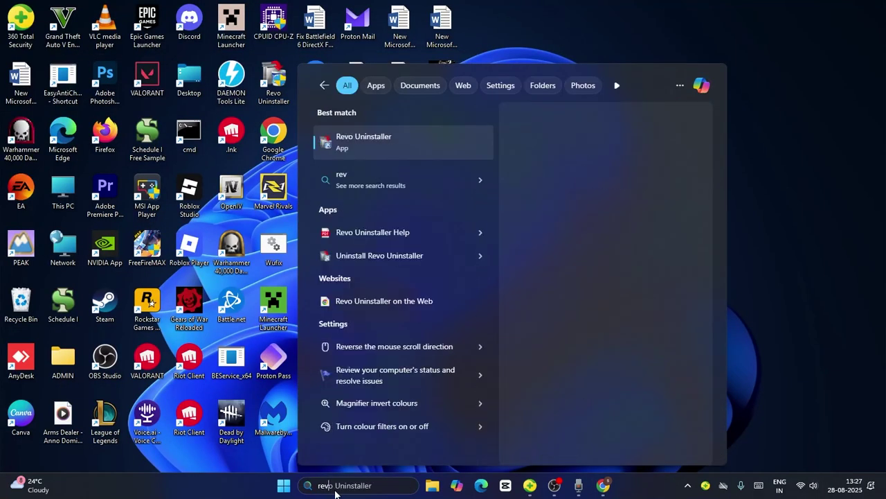
pyautogui.click(811, 216)
pyautogui.click(603, 484)
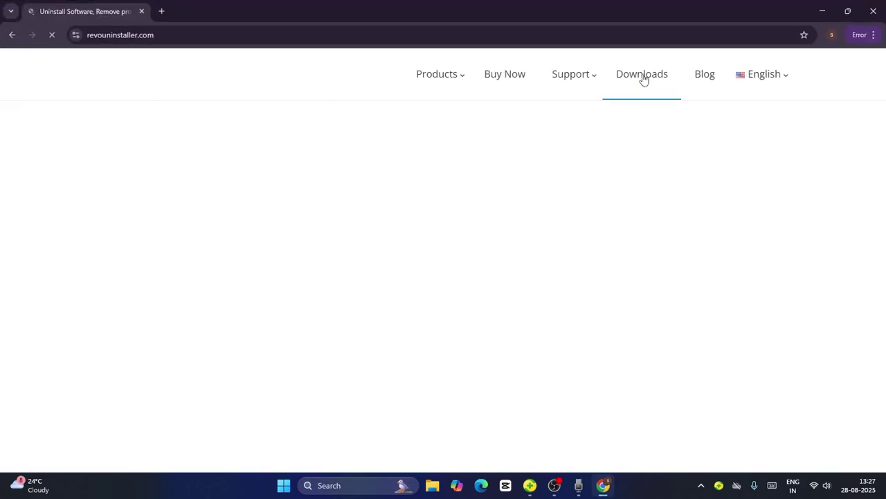
pyautogui.moveTo(439, 74)
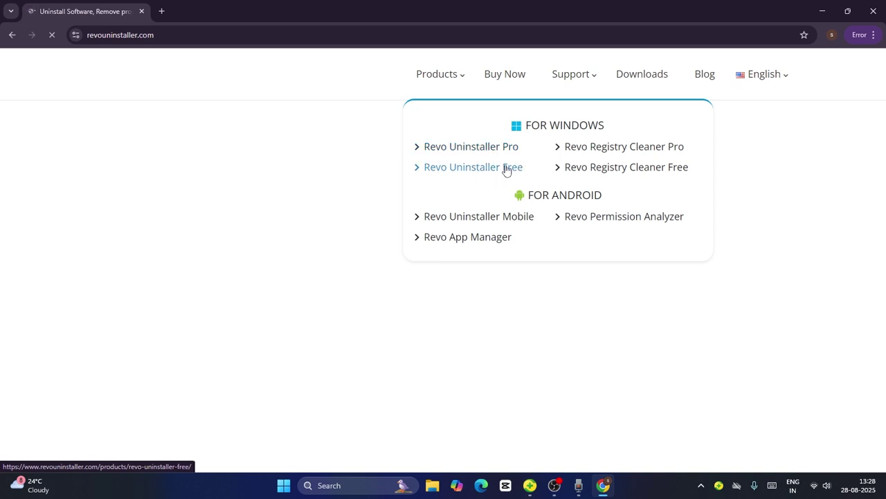
pyautogui.click(487, 173)
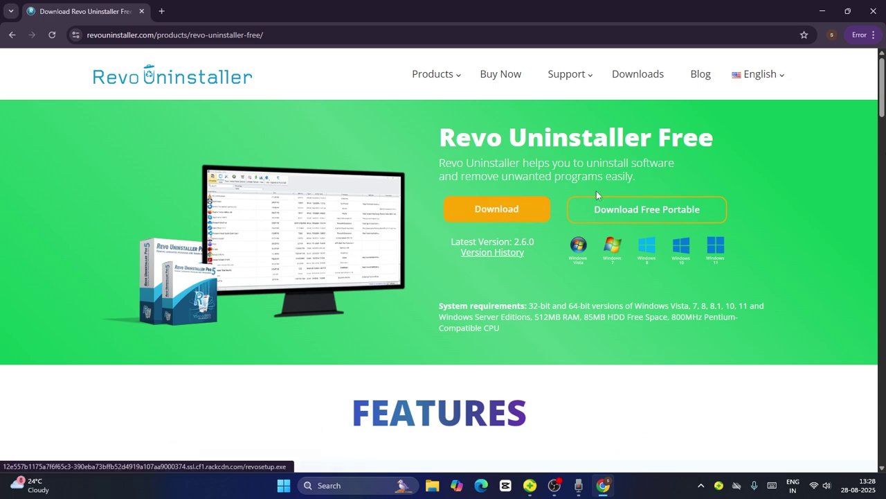
# - Launch Revo Uninstaller by searching Windows for 'revo' and select 360 Total Security in its list
pyautogui.click(822, 11)
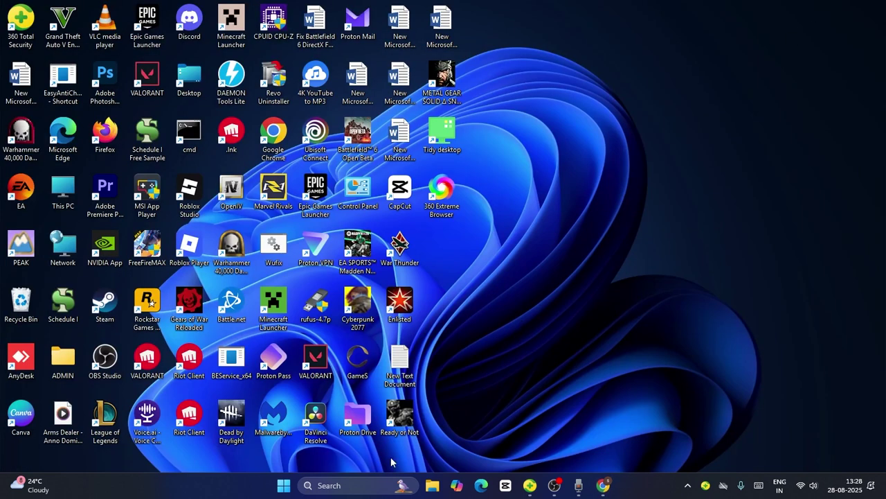
pyautogui.click(377, 485)
pyautogui.write('revo')
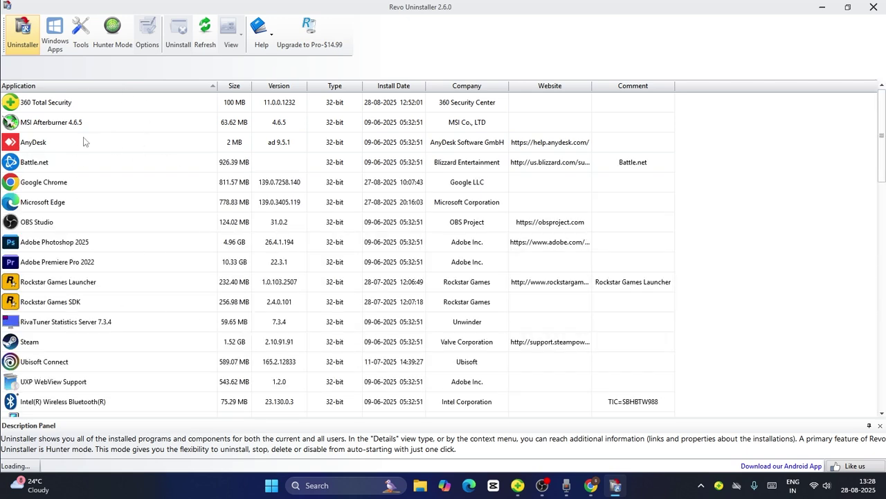
pyautogui.click(61, 108)
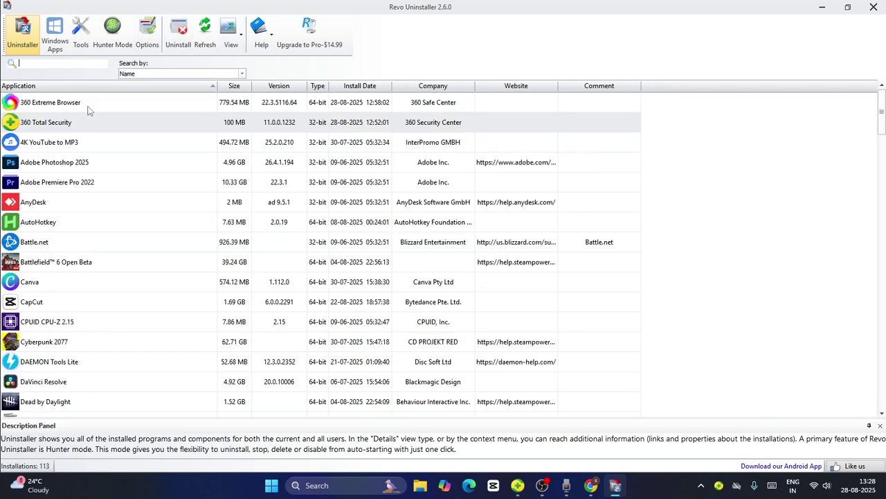
pyautogui.click(69, 122)
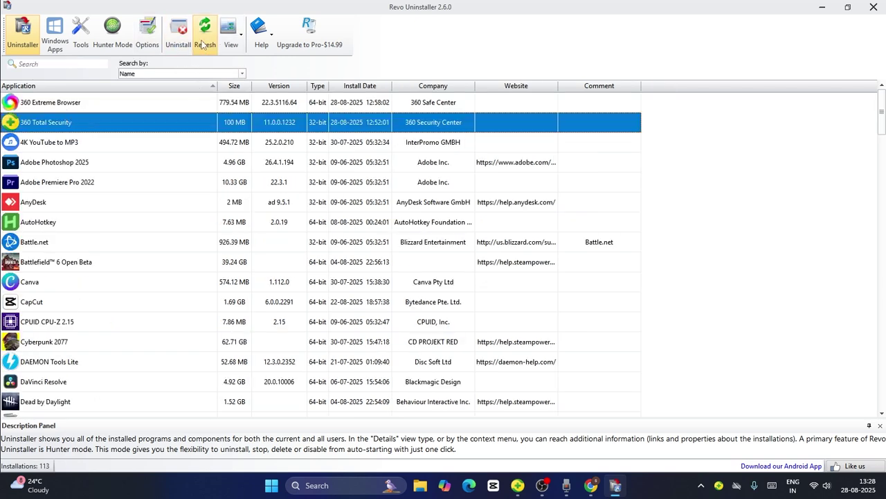
# - Uninstall 360 Total Security, confirming with a system restore point first
pyautogui.click(178, 49)
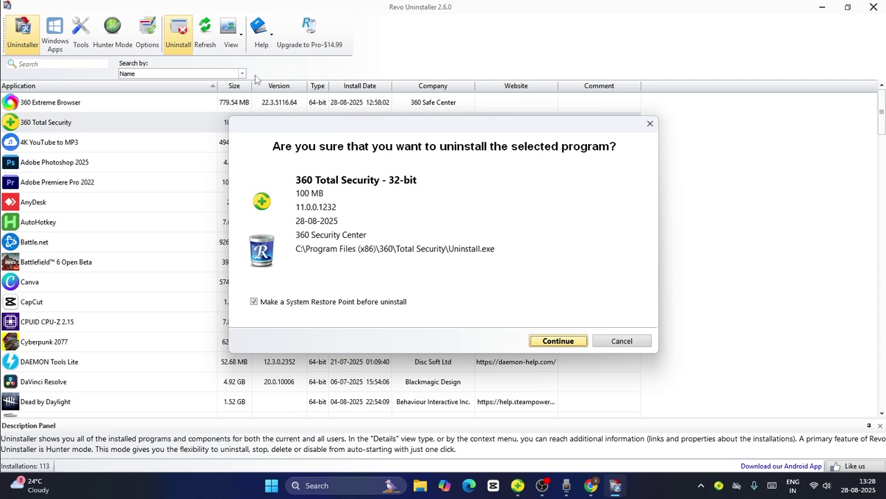
pyautogui.click(545, 340)
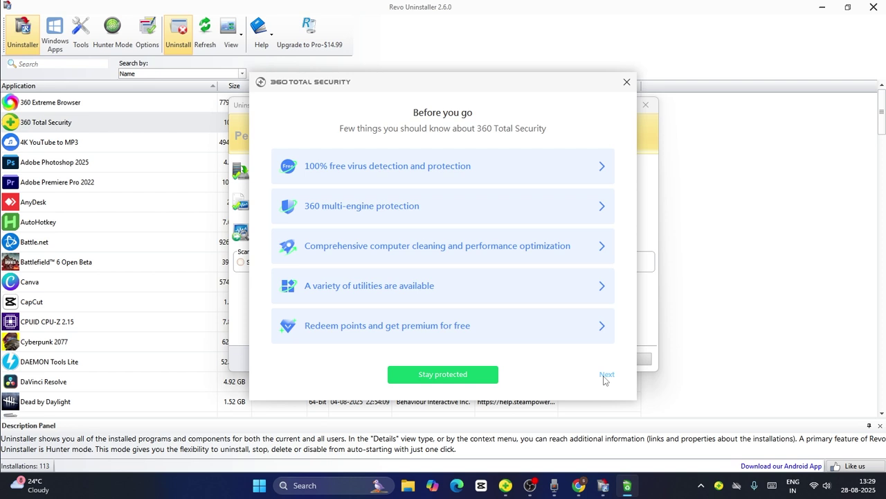
# - Choose 'I do not need it' and full Uninstall on the 360 uninstaller's farewell pages
pyautogui.click(606, 375)
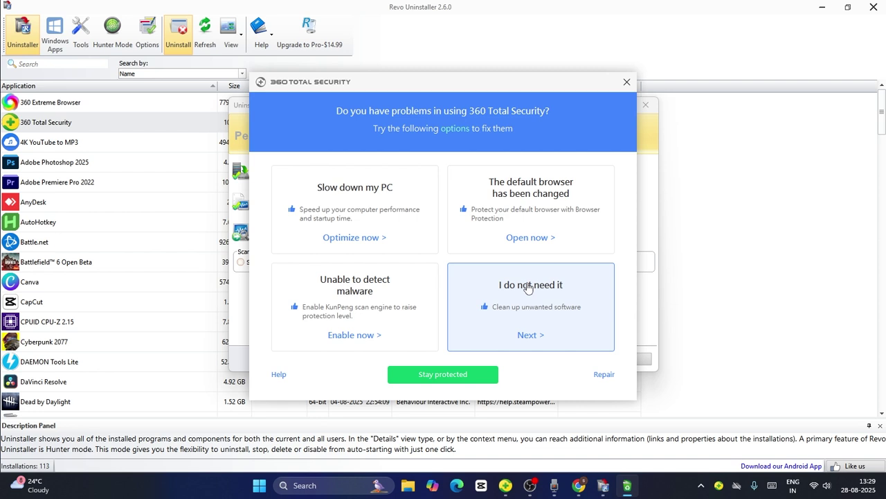
pyautogui.click(544, 296)
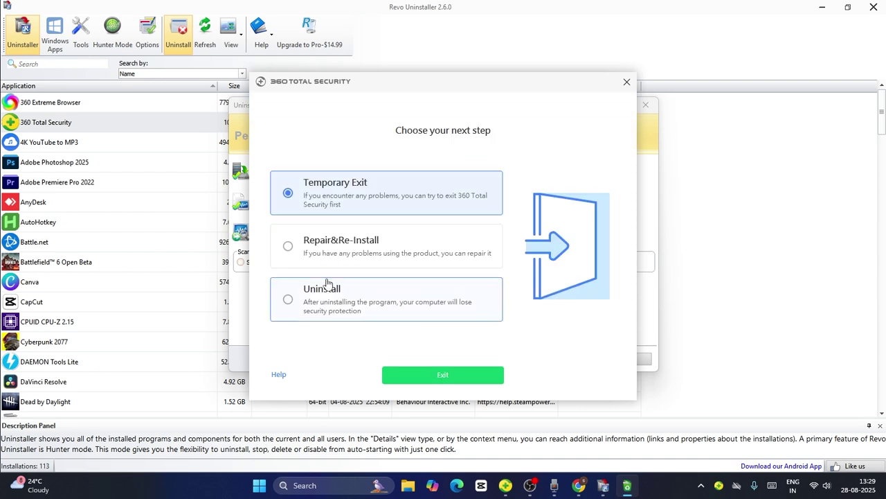
pyautogui.click(290, 300)
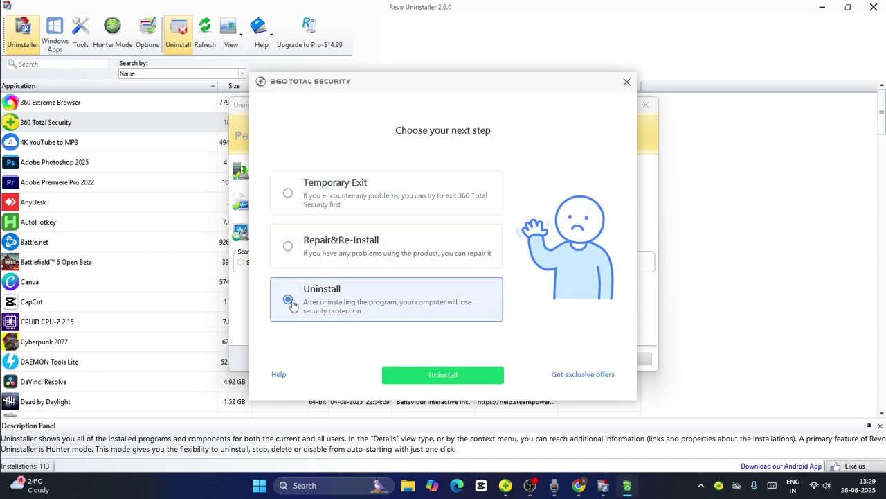
pyautogui.click(447, 374)
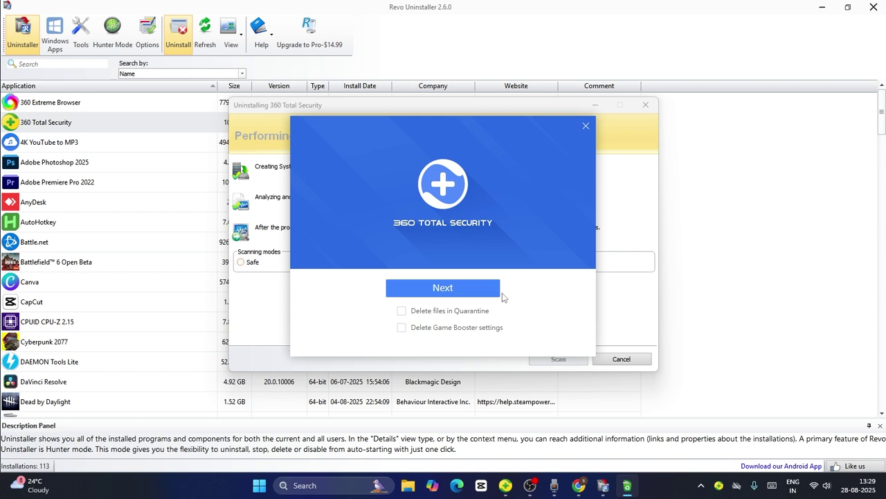
pyautogui.click(450, 289)
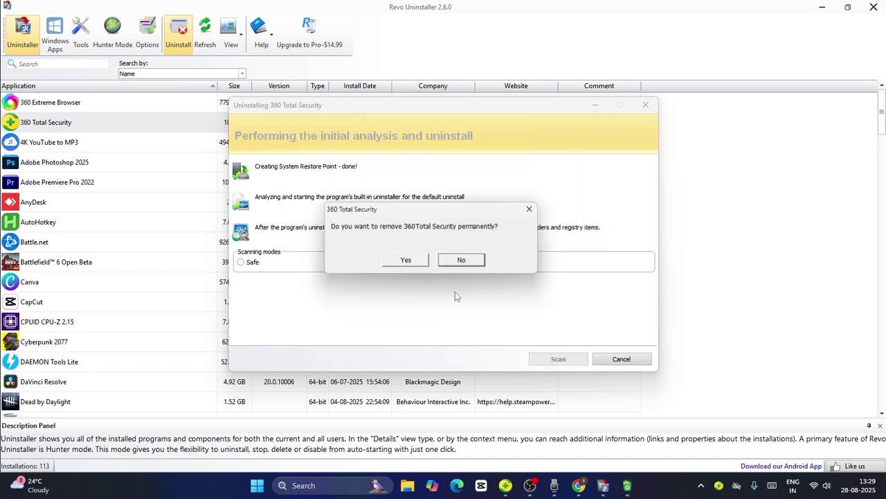
# - Confirm permanent removal of 360 Total Security and dismiss the Windows Security virus protection warning
pyautogui.click(422, 262)
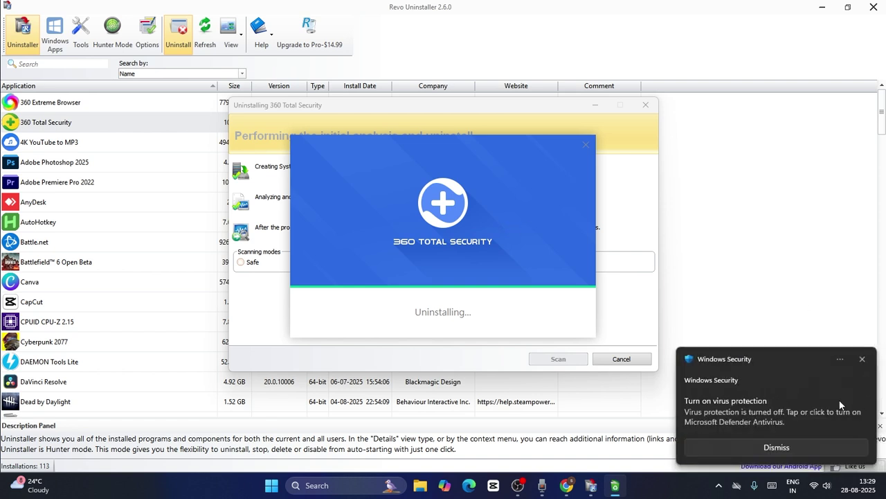
pyautogui.click(864, 361)
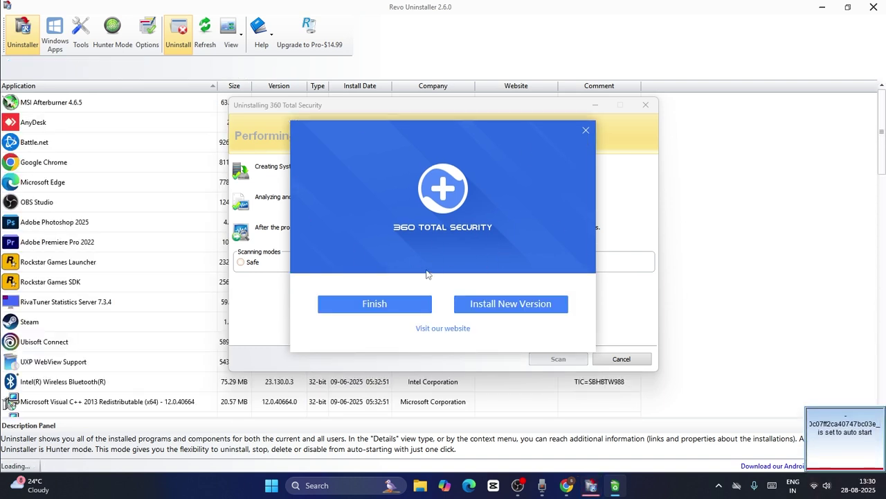
# - Close the finished 360 uninstaller, Revo's uninstall window, Revo Uninstaller and the pop-up browser
pyautogui.click(586, 130)
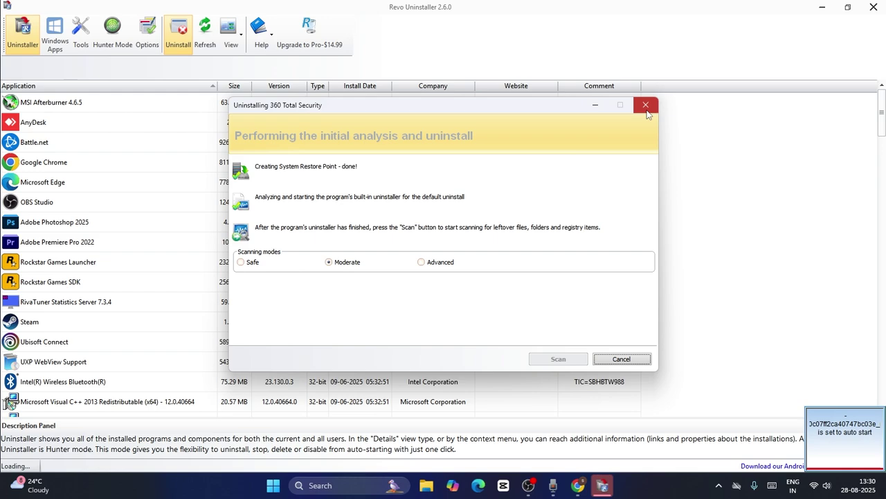
pyautogui.click(645, 106)
pyautogui.hotkey('alt', 'F4')
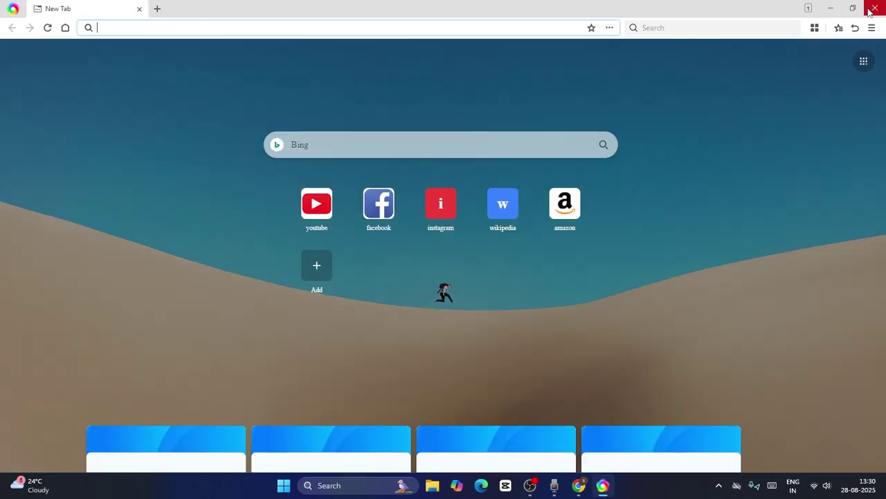
pyautogui.click(873, 9)
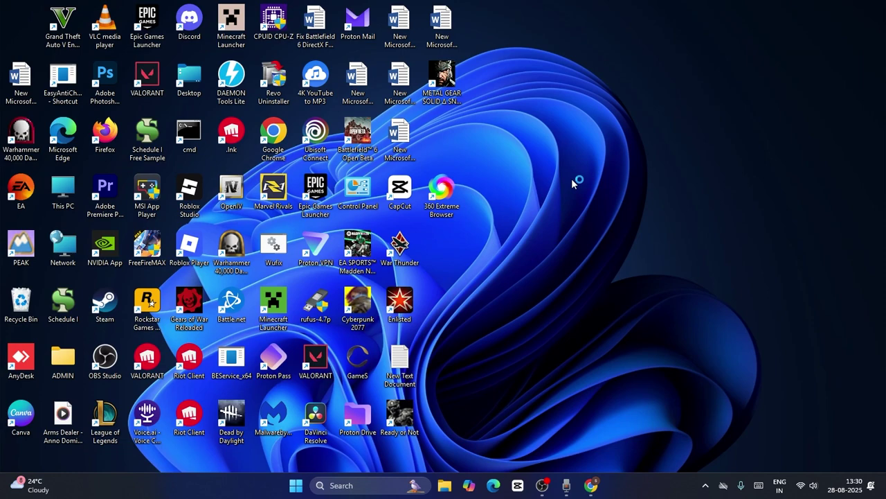